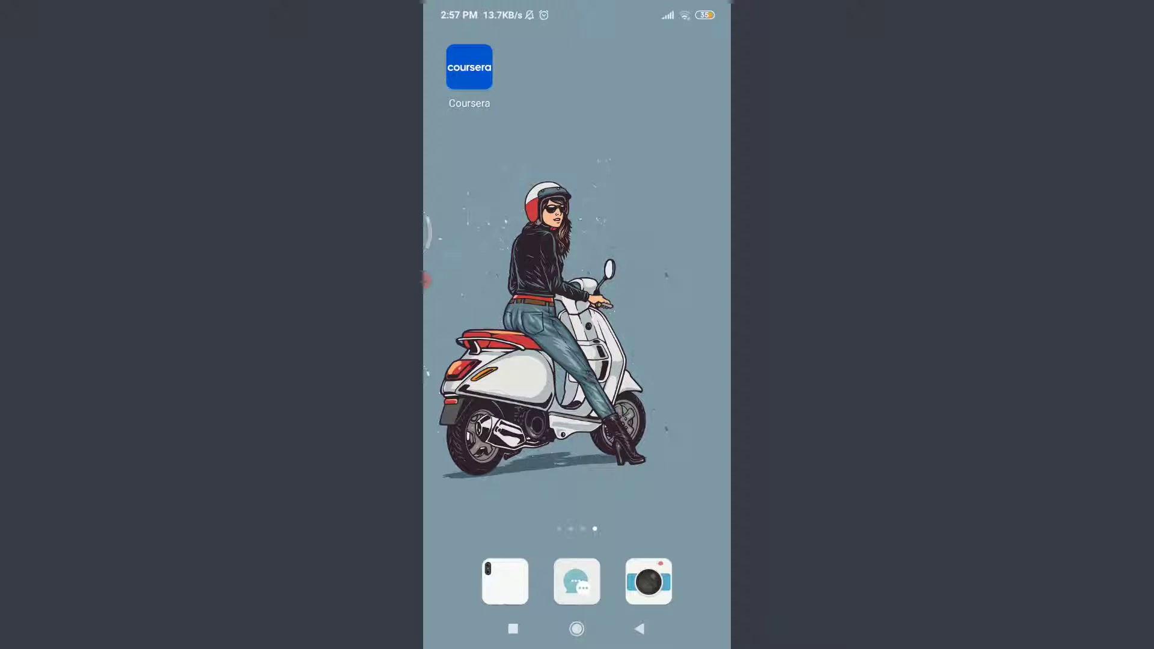
Step: Launch the Coursera app from the home screen
left_click(469, 67)
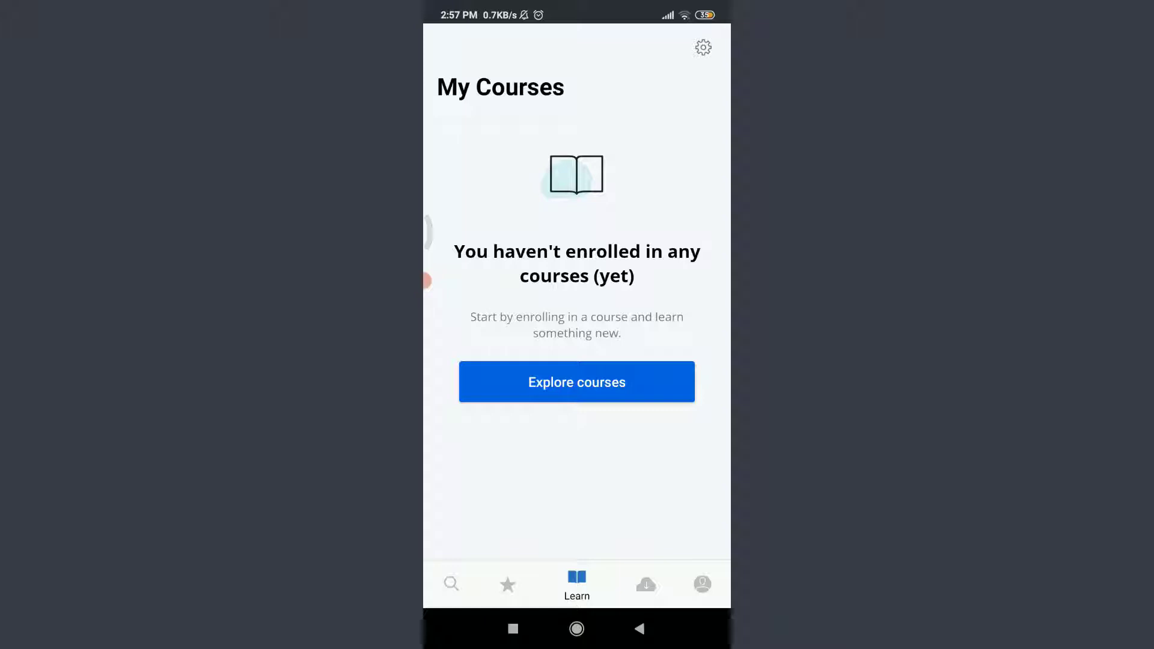
Step: From Explore, narrow the catalog to Arts and Humanities, then Music and Art courses
left_click(452, 584)
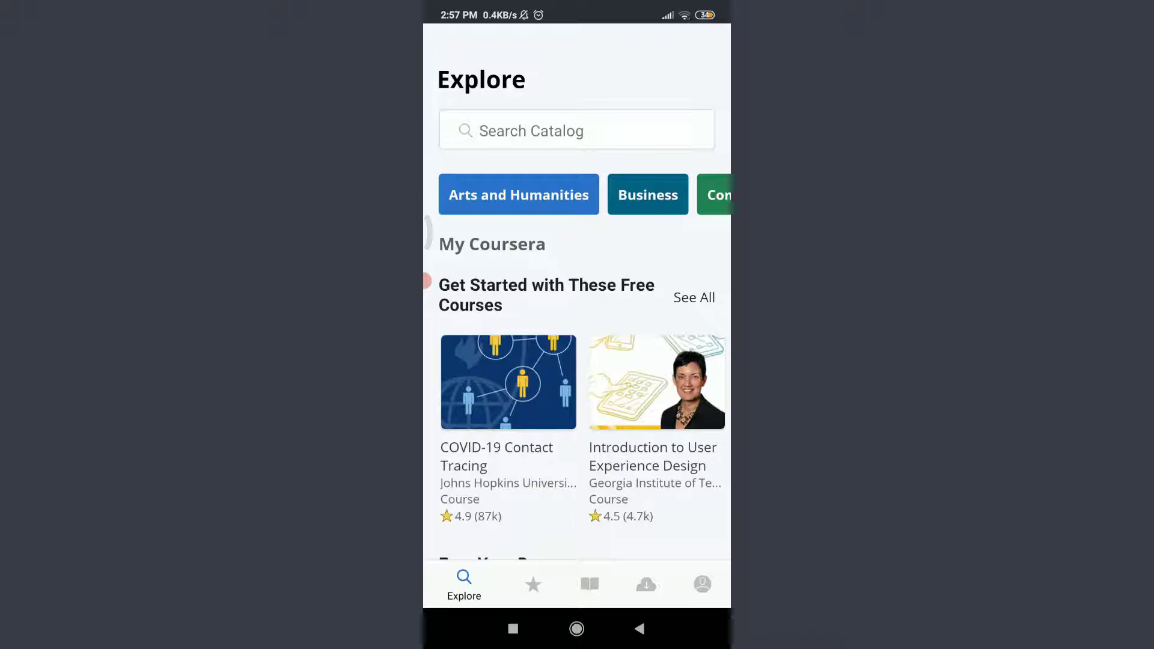
scroll(578, 195, "right", 5)
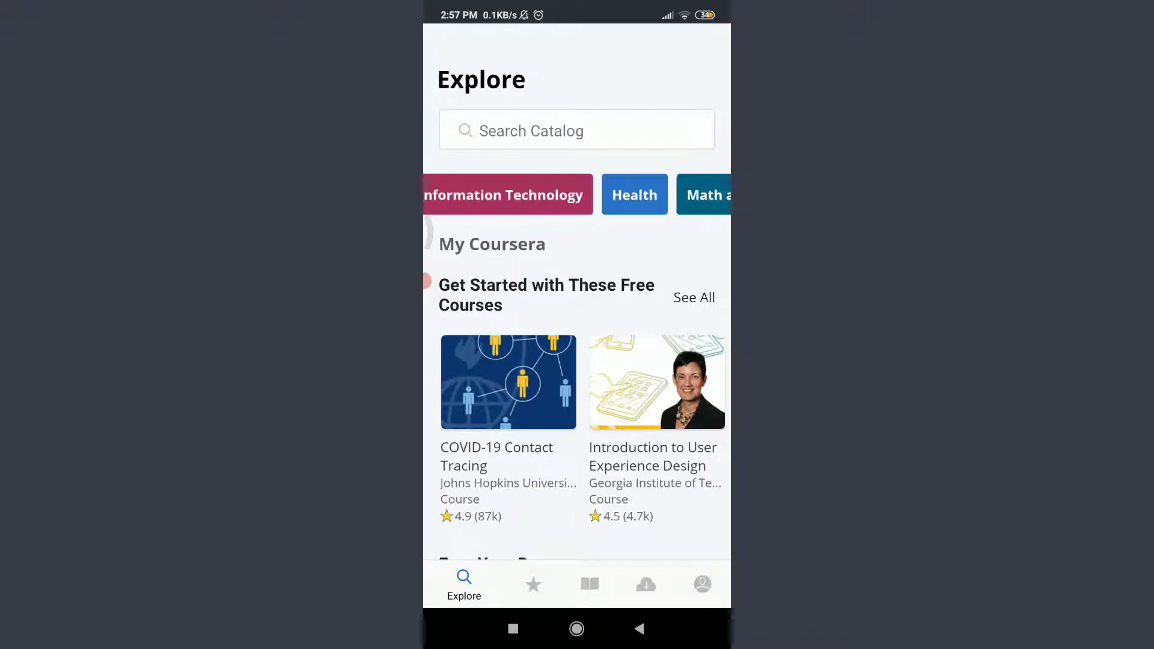
scroll(577, 195, "left", 5)
scroll(577, 195, "right", 3)
scroll(577, 195, "left", 5)
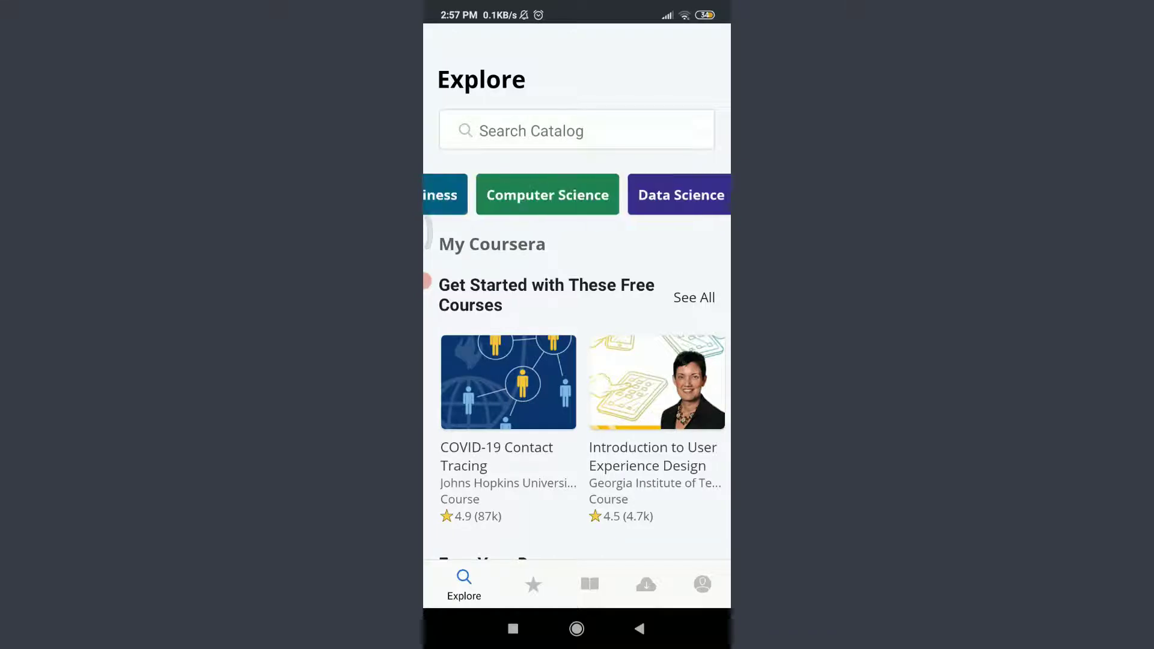
scroll(577, 195, "left", 4)
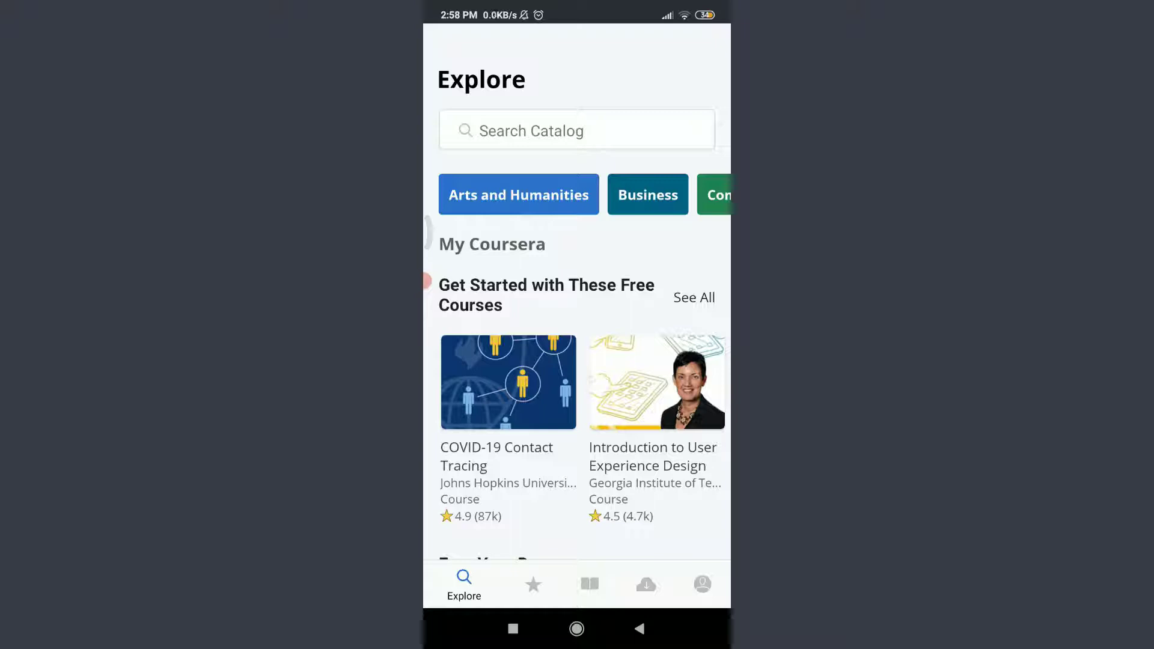
scroll(578, 195, "right", 4)
scroll(578, 195, "left", 4)
left_click(519, 196)
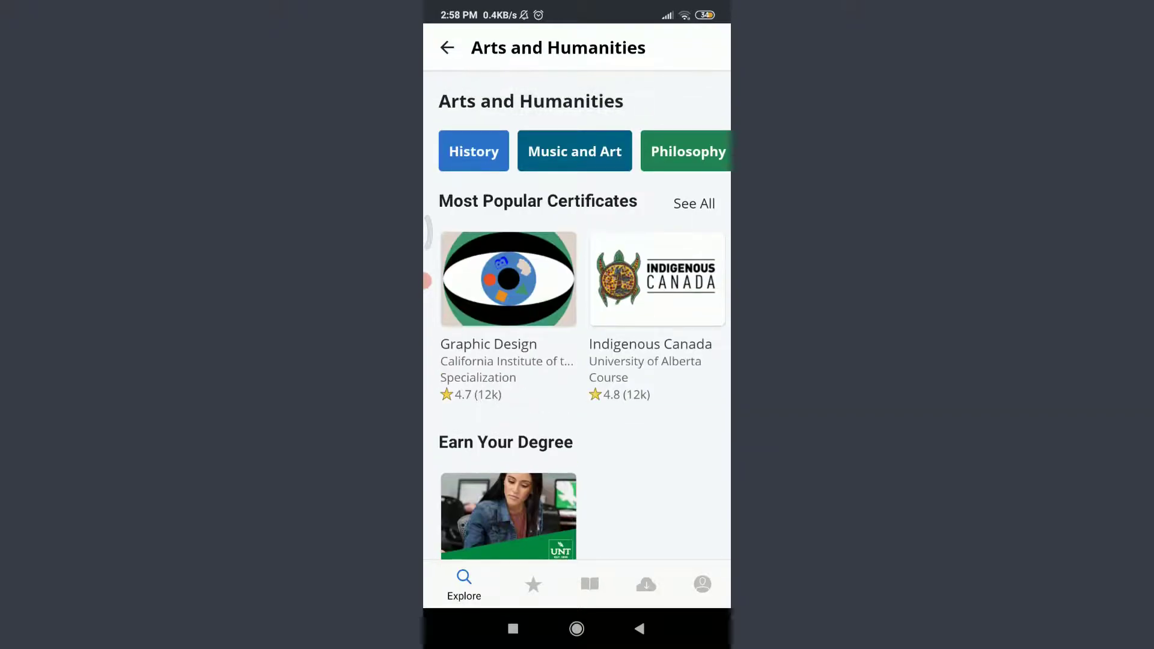
left_click(574, 150)
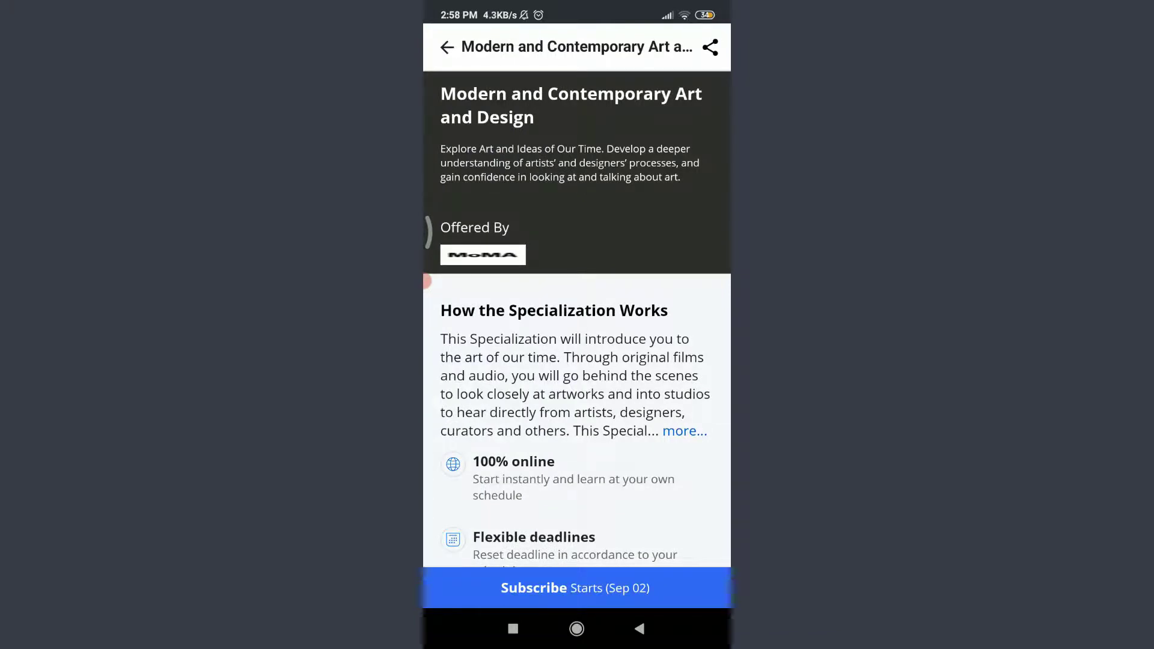
scroll(577, 361, "down", 4)
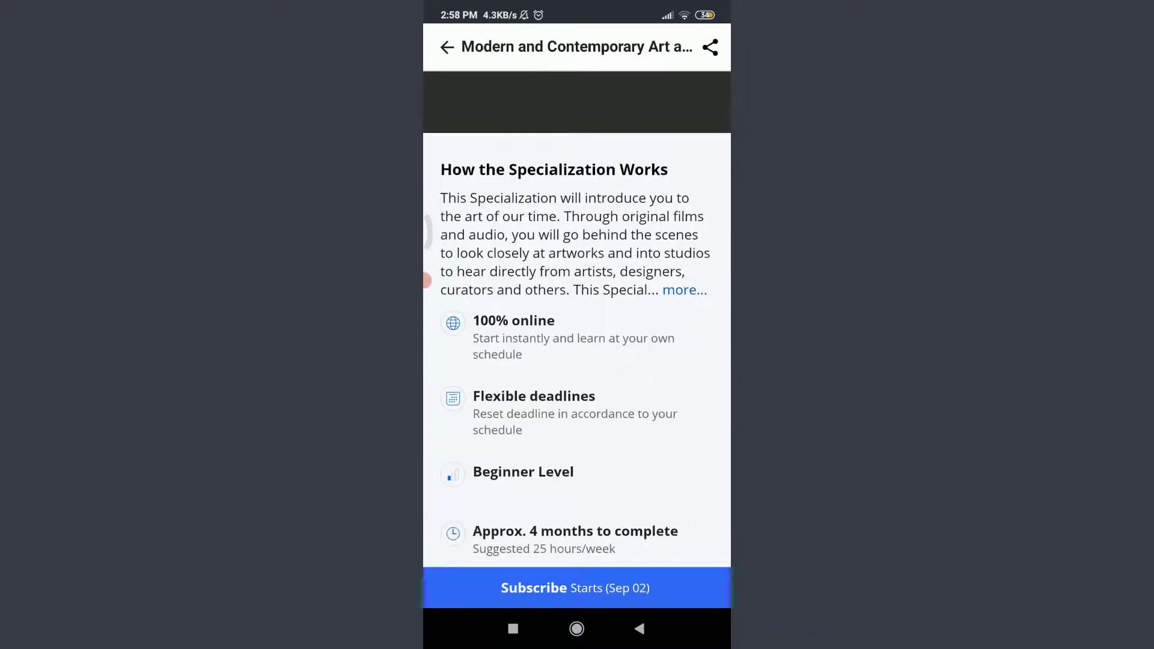
scroll(578, 361, "down", 2)
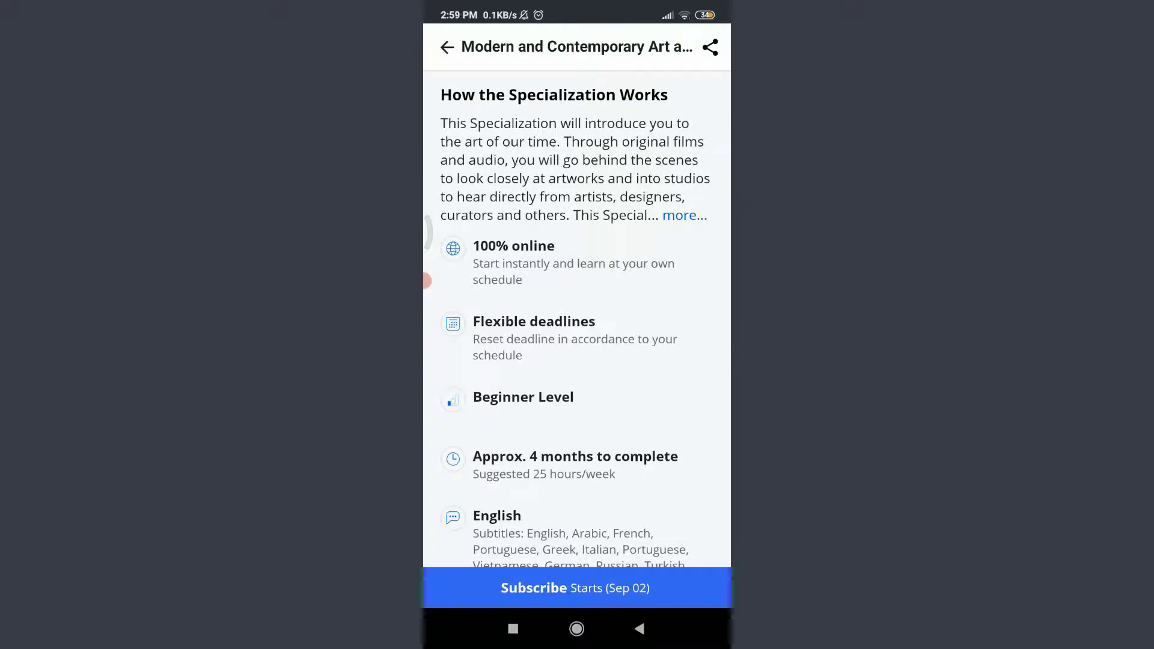
scroll(577, 360, "down", 3)
scroll(577, 360, "down", 2)
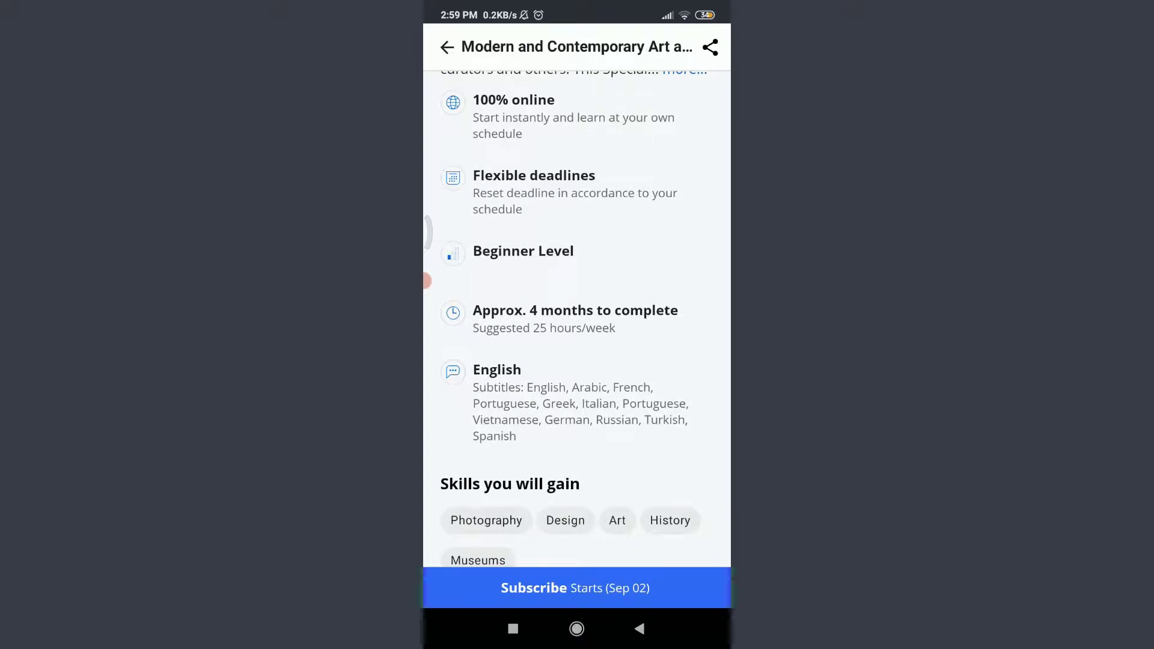
scroll(577, 360, "down", 4)
scroll(577, 360, "down", 3)
scroll(577, 361, "down", 4)
scroll(578, 361, "down", 6)
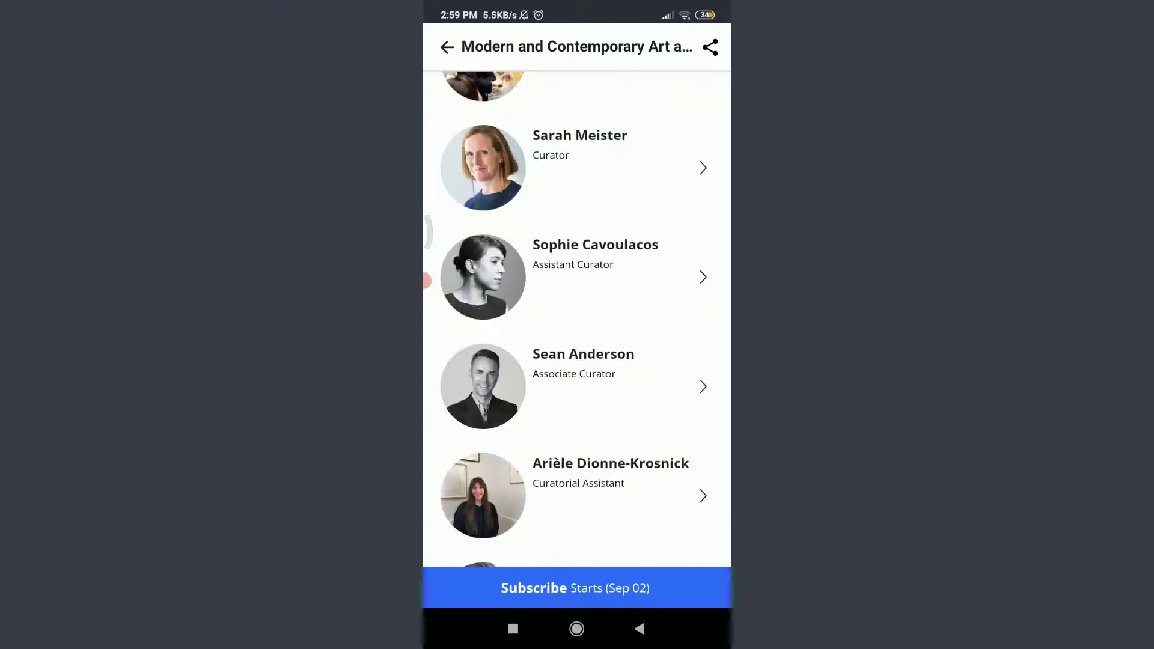
scroll(577, 361, "down", 3)
scroll(578, 361, "down", 3)
scroll(577, 361, "down", 6)
scroll(578, 361, "down", 5)
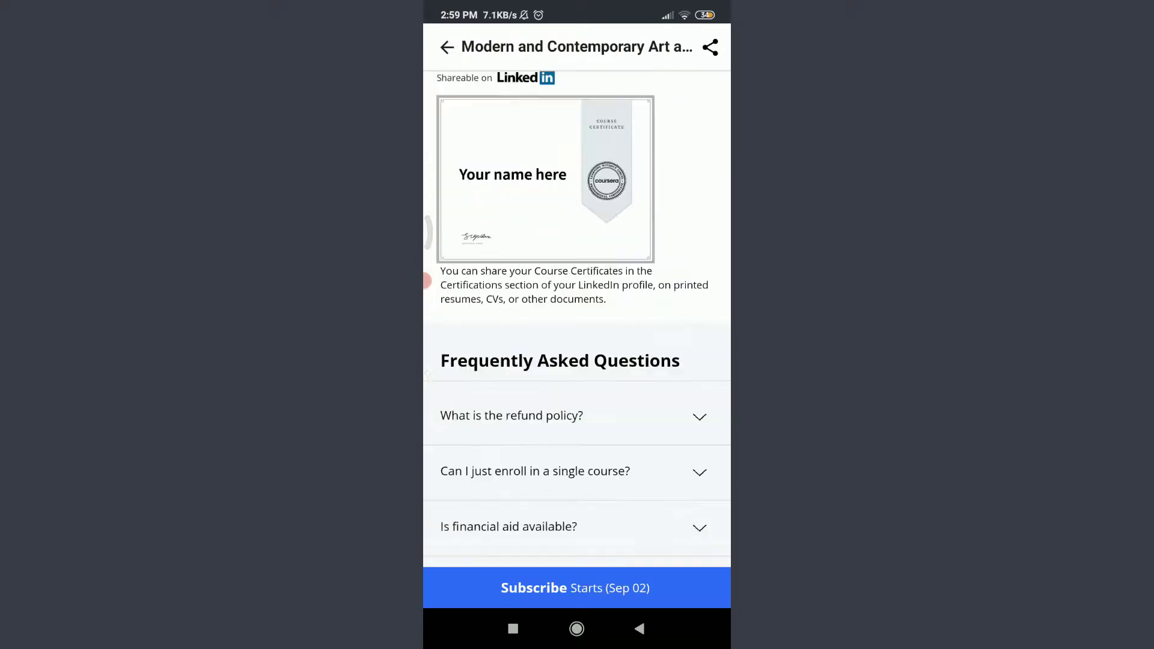
scroll(578, 361, "down", 4)
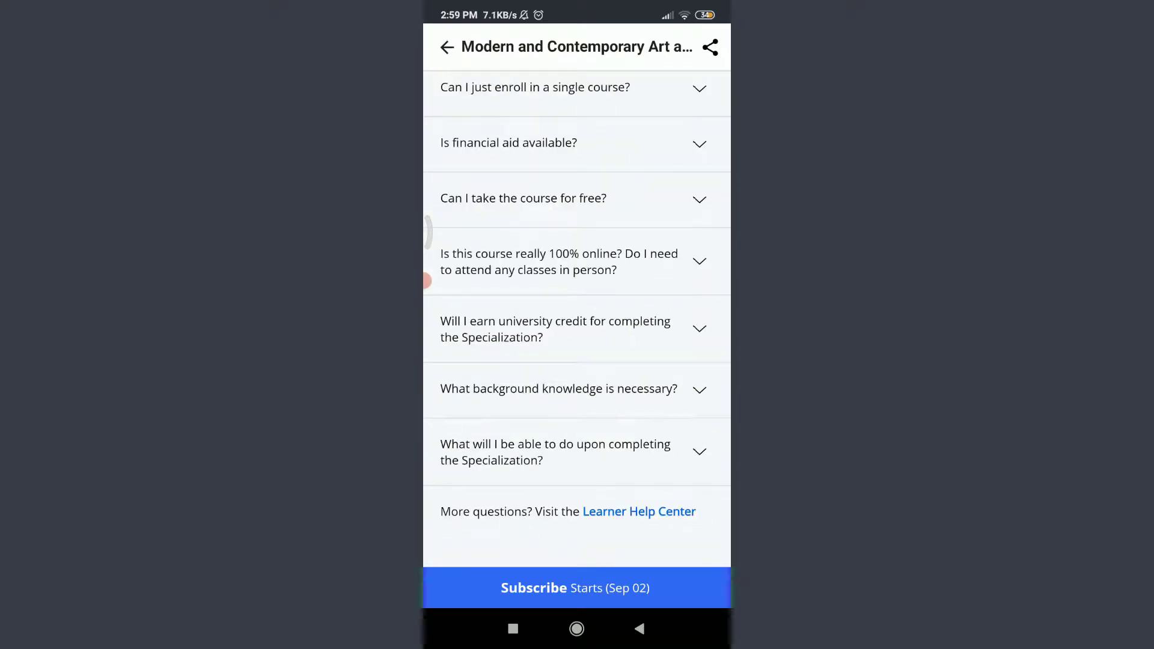
Step: View the Enroll offer with its 7-day free trial and choose Subscribe
left_click(577, 588)
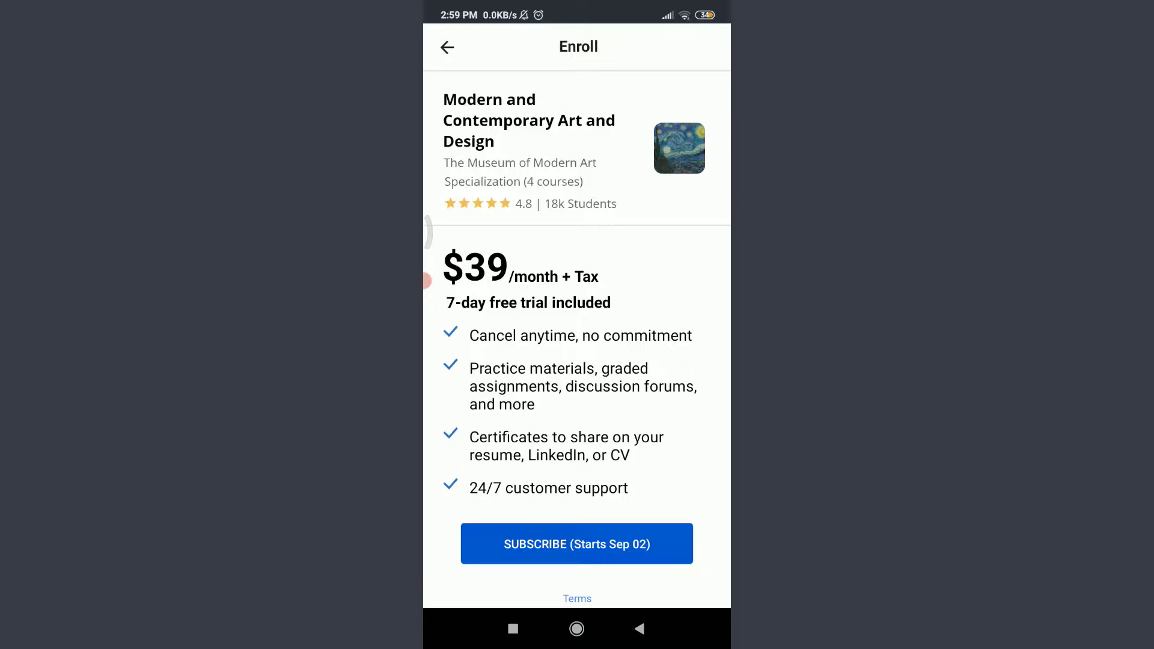
left_click(577, 544)
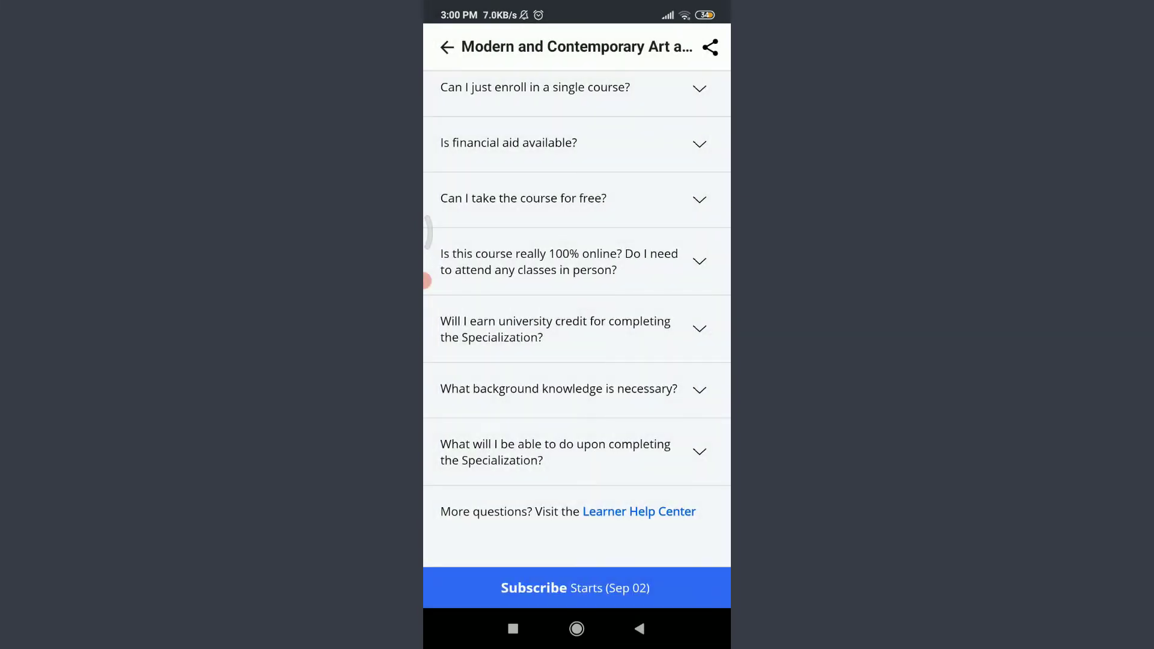
Step: Go back to the Music and Art course list
left_click(639, 629)
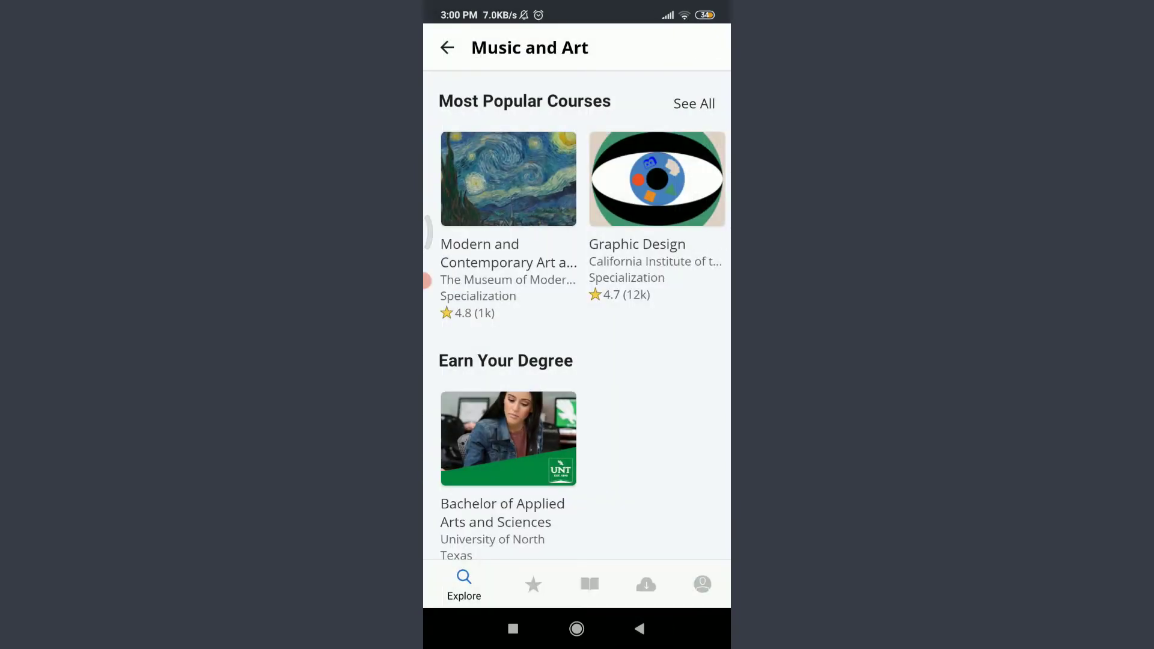
left_click(463, 585)
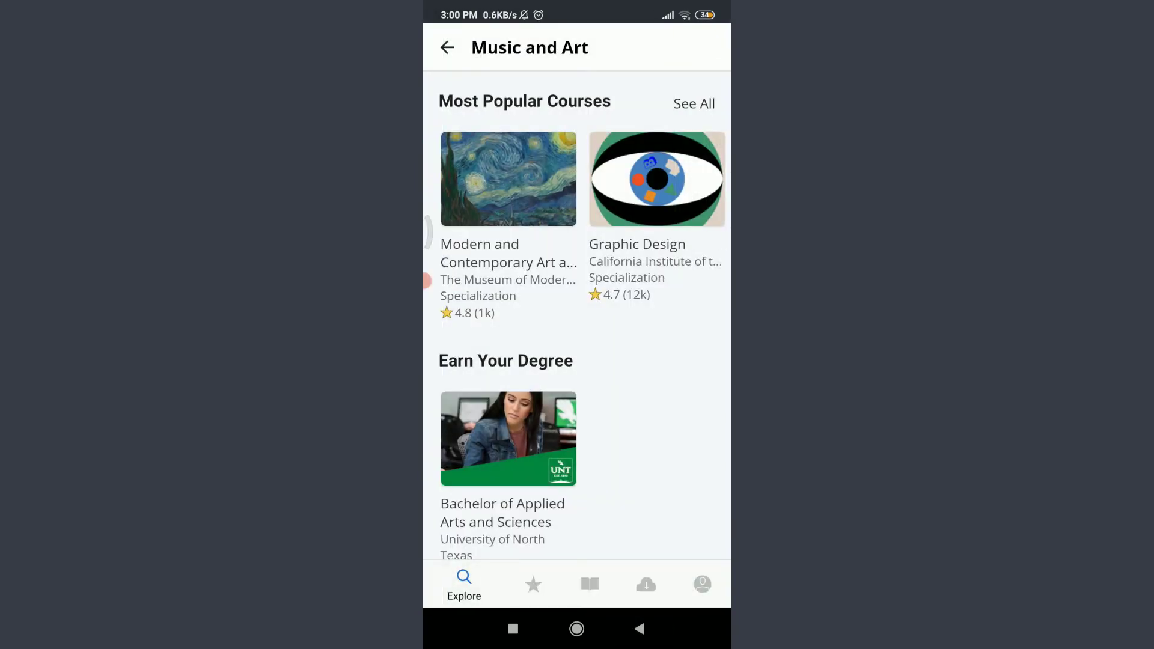